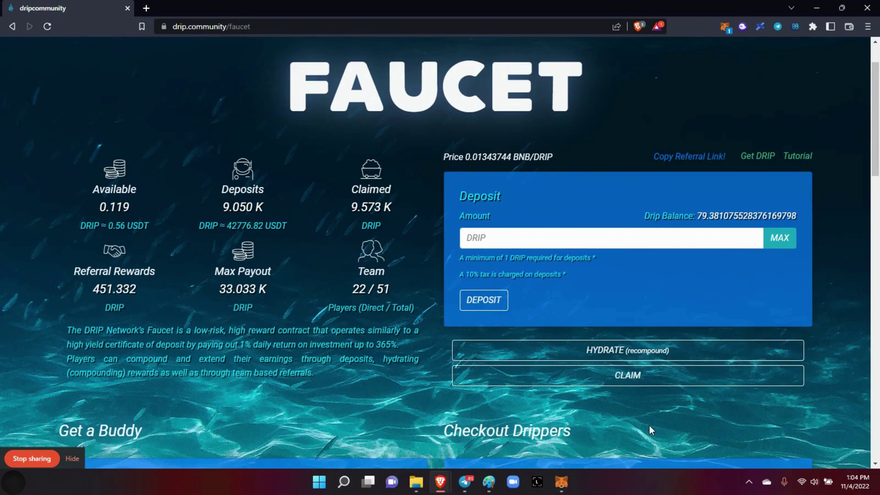
{"action": "scroll", "coordinate": [649, 426], "scroll_direction": "down", "scroll_amount": 1}
{"action": "scroll", "coordinate": [649, 425], "scroll_direction": "down", "scroll_amount": 2}
{"action": "scroll", "coordinate": [440, 275], "scroll_direction": "down", "scroll_amount": 2}
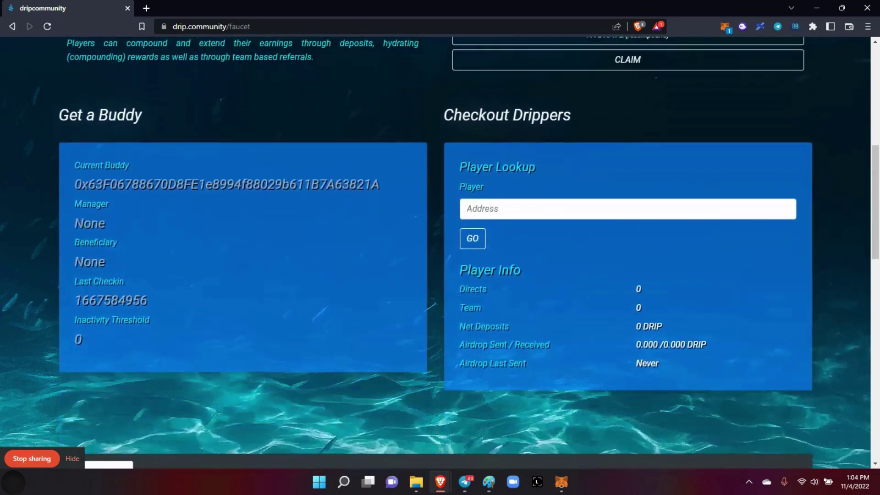
{"action": "scroll", "coordinate": [440, 276], "scroll_direction": "down", "scroll_amount": 2}
{"action": "scroll", "coordinate": [440, 275], "scroll_direction": "down", "scroll_amount": 2}
{"action": "scroll", "coordinate": [441, 275], "scroll_direction": "down", "scroll_amount": 1}
{"action": "scroll", "coordinate": [440, 275], "scroll_direction": "down", "scroll_amount": 1}
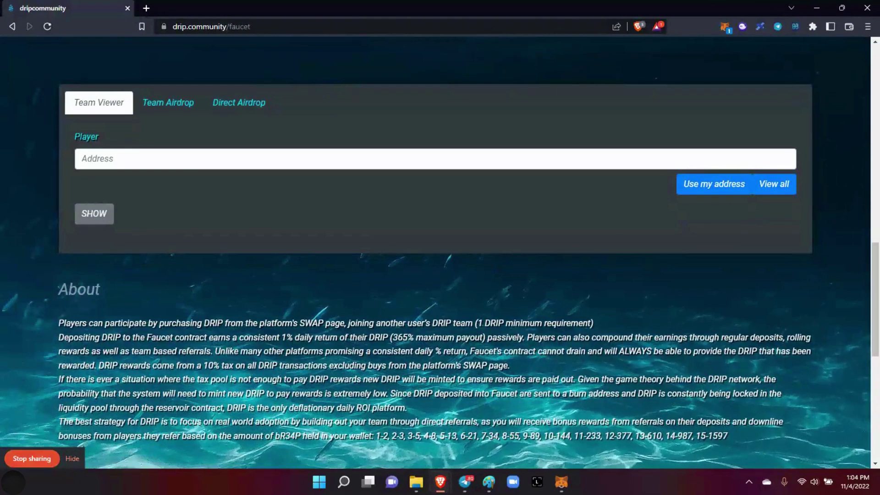
Start a Team Airdrop campaign with your own wallet address as the player
{"action": "left_click", "coordinate": [168, 102]}
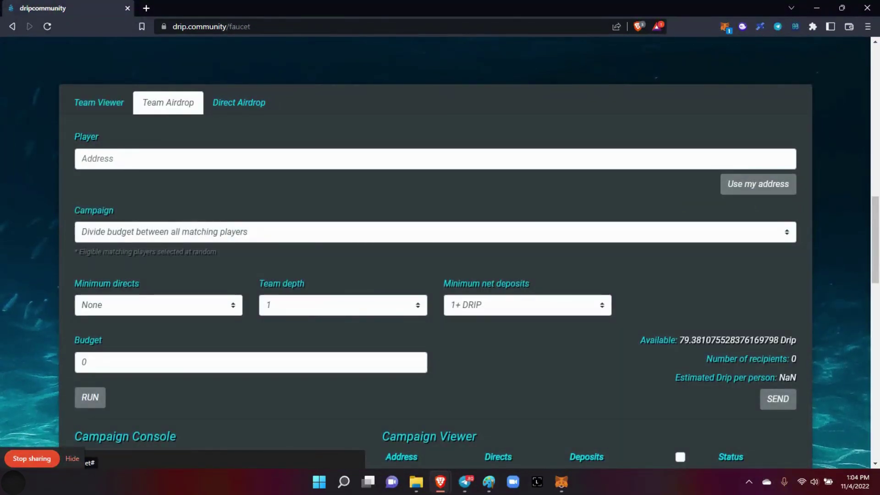
{"action": "left_click", "coordinate": [758, 183]}
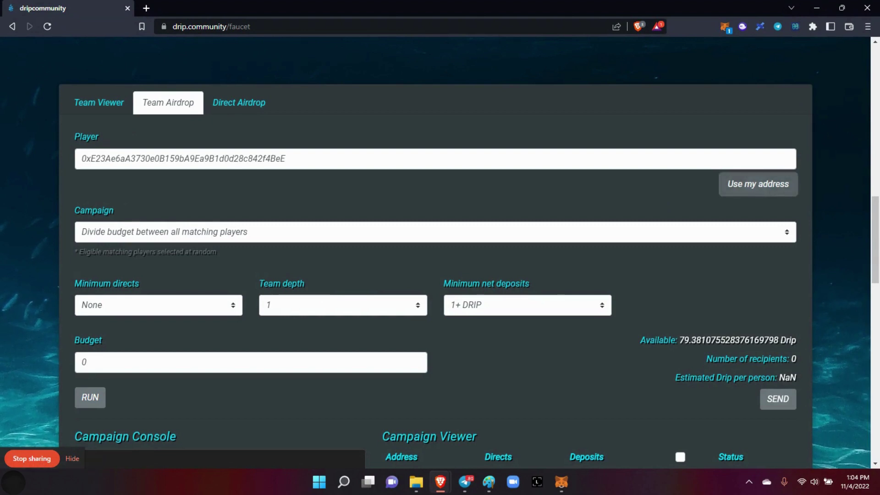
{"action": "left_click", "coordinate": [599, 306]}
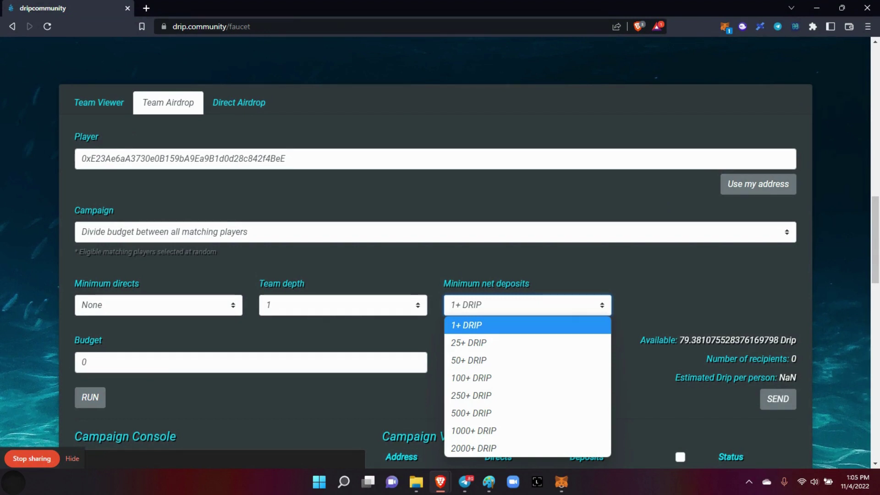
{"action": "key", "text": "Escape"}
{"action": "scroll", "coordinate": [440, 261], "scroll_direction": "down", "scroll_amount": 1}
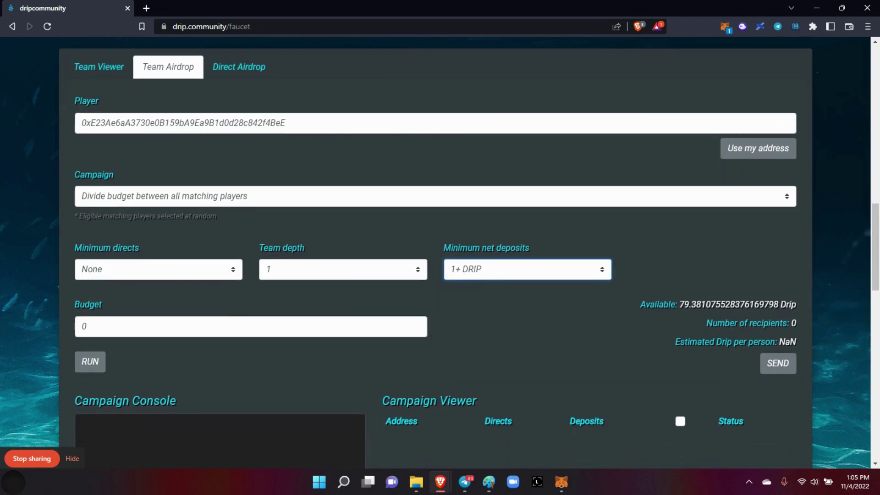
Enter an 11 DRIP budget and run the campaign, finding 21 of 22 candidates eligible
{"action": "left_click", "coordinate": [86, 315]}
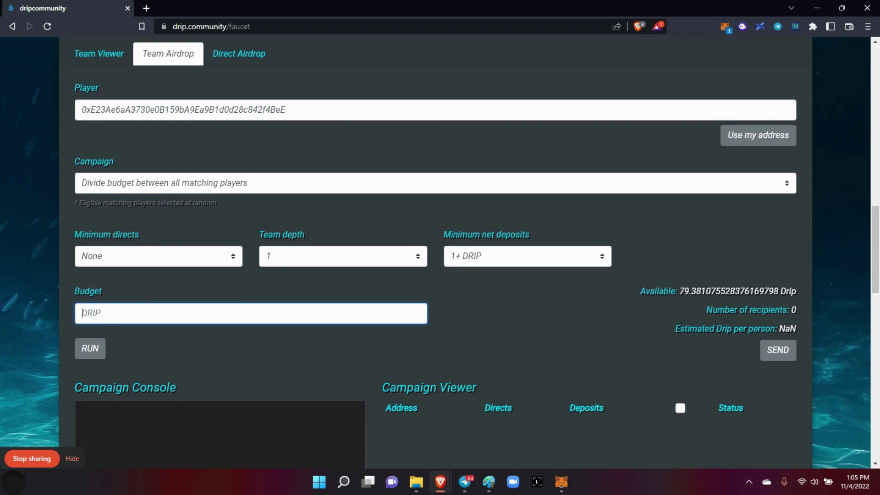
{"action": "type", "text": "11"}
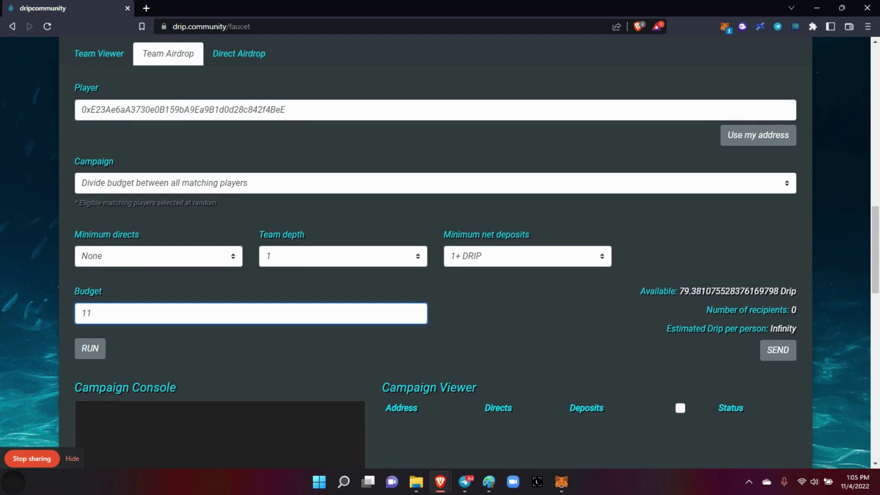
{"action": "key", "text": "Tab"}
{"action": "key", "text": "Return"}
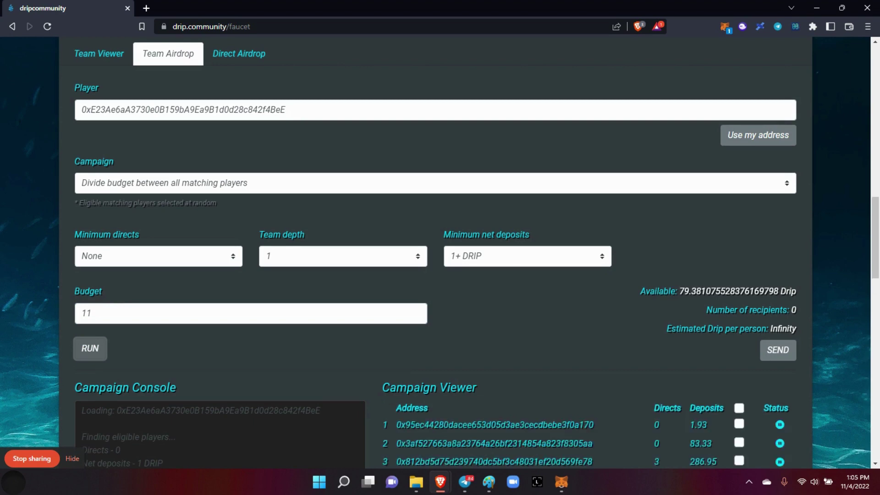
{"action": "scroll", "coordinate": [440, 275], "scroll_direction": "down", "scroll_amount": 1}
{"action": "scroll", "coordinate": [440, 275], "scroll_direction": "down", "scroll_amount": 1}
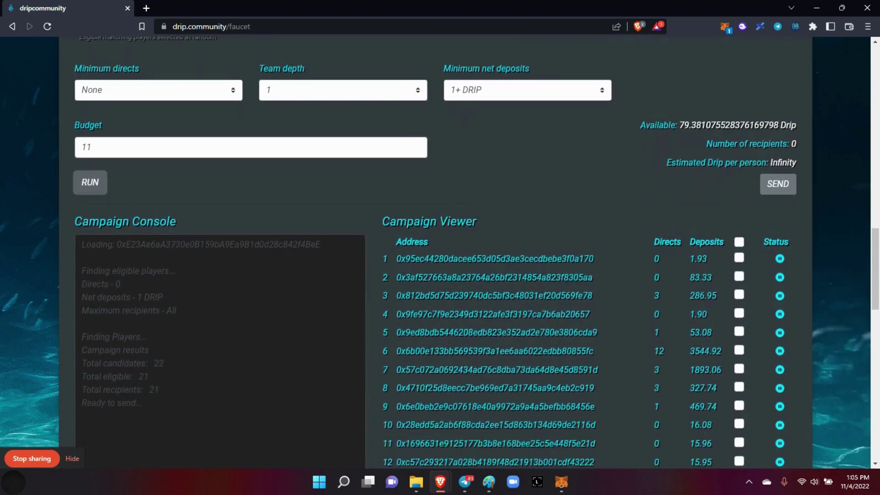
{"action": "scroll", "coordinate": [440, 275], "scroll_direction": "down", "scroll_amount": 1}
{"action": "scroll", "coordinate": [440, 275], "scroll_direction": "up", "scroll_amount": 1}
{"action": "scroll", "coordinate": [440, 275], "scroll_direction": "up", "scroll_amount": 1}
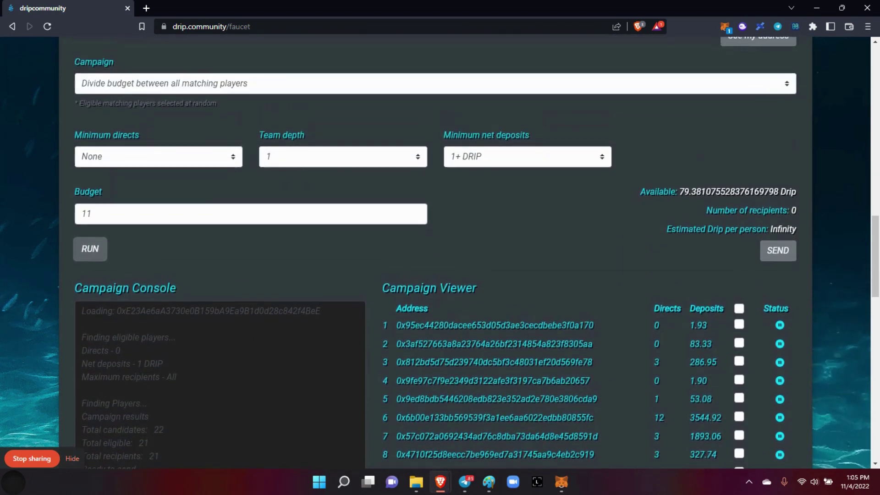
Require 100+ DRIP minimum net deposits, re-run, and select all nine matching players
{"action": "left_click", "coordinate": [527, 156]}
{"action": "left_click", "coordinate": [475, 226]}
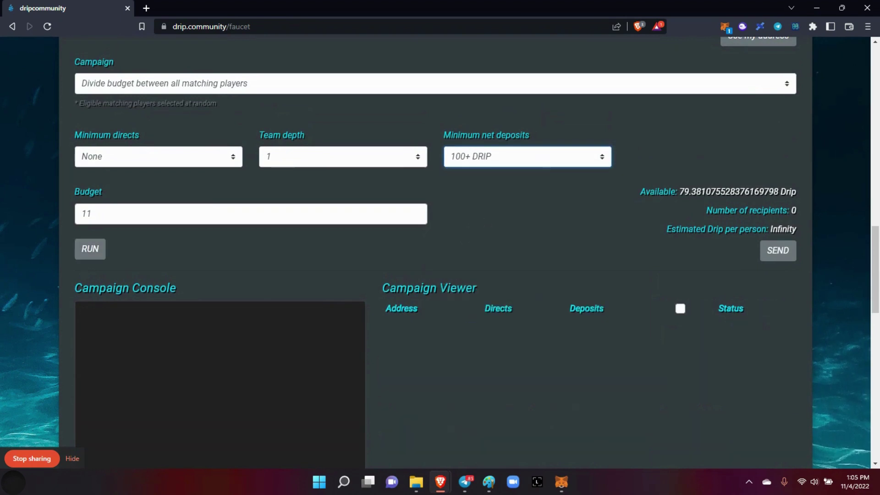
{"action": "left_click", "coordinate": [90, 248]}
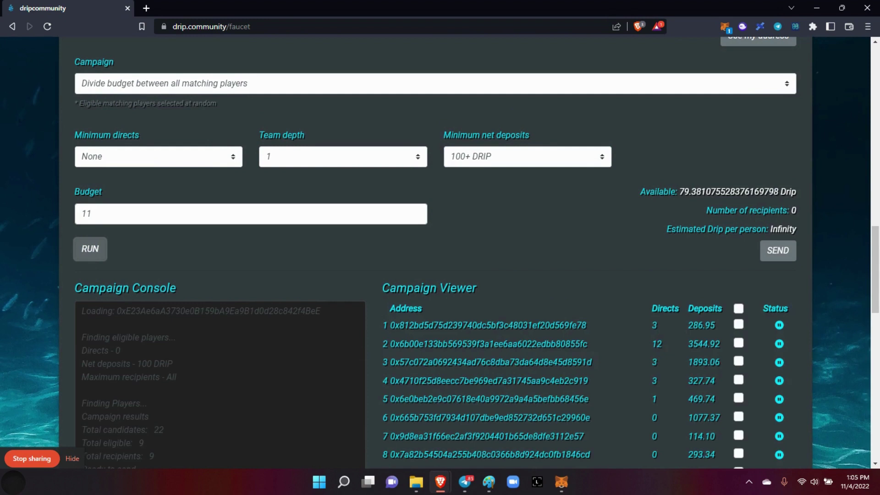
{"action": "scroll", "coordinate": [440, 275], "scroll_direction": "down", "scroll_amount": 1}
{"action": "scroll", "coordinate": [441, 276], "scroll_direction": "up", "scroll_amount": 1}
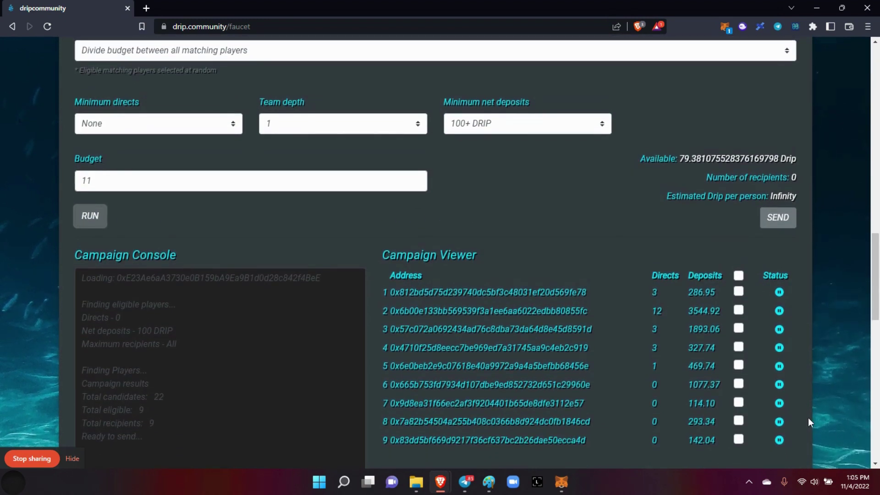
{"action": "left_click", "coordinate": [739, 276]}
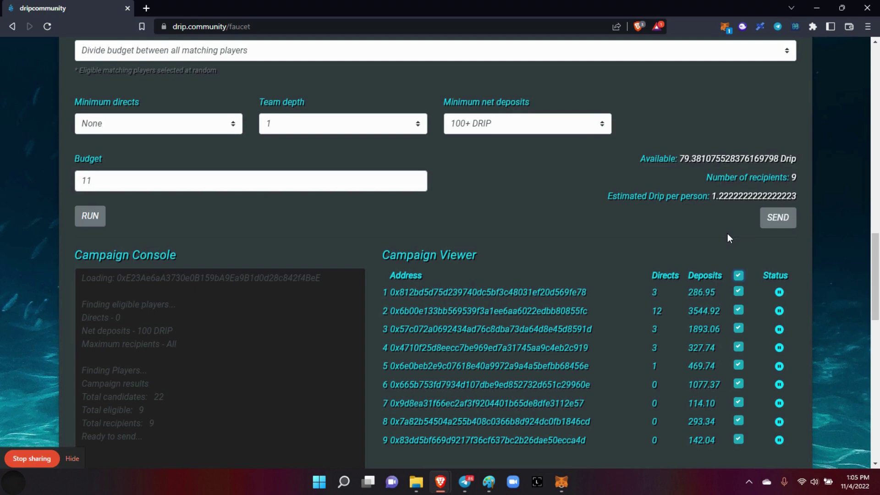
Send the airdrop and confirm all nine DRIP transfers in MetaMask, leaving about 67.16 DRIP
{"action": "left_click", "coordinate": [777, 217]}
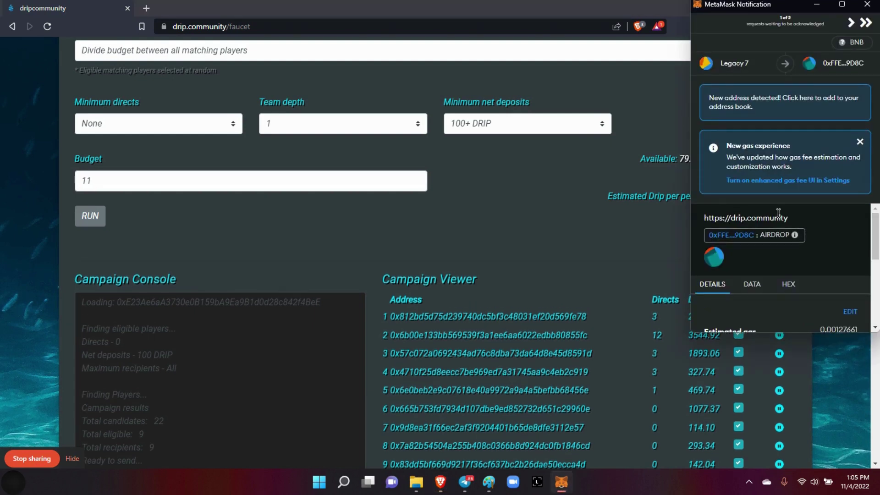
{"action": "scroll", "coordinate": [777, 214], "scroll_direction": "down", "scroll_amount": 5}
{"action": "left_click", "coordinate": [823, 292]}
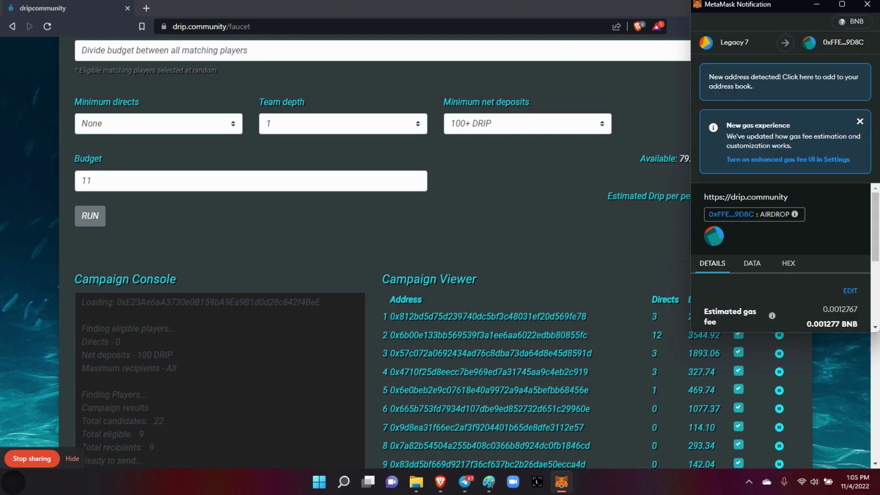
{"action": "scroll", "coordinate": [784, 259], "scroll_direction": "down", "scroll_amount": 3}
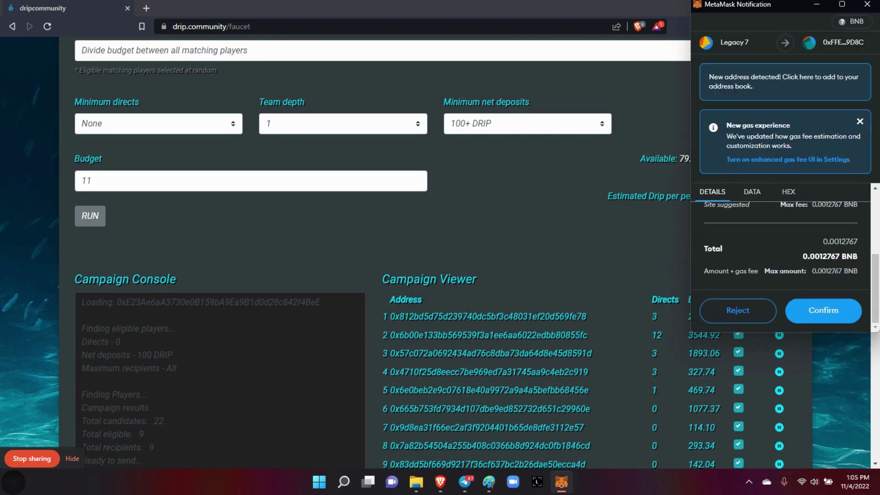
{"action": "left_click", "coordinate": [823, 310]}
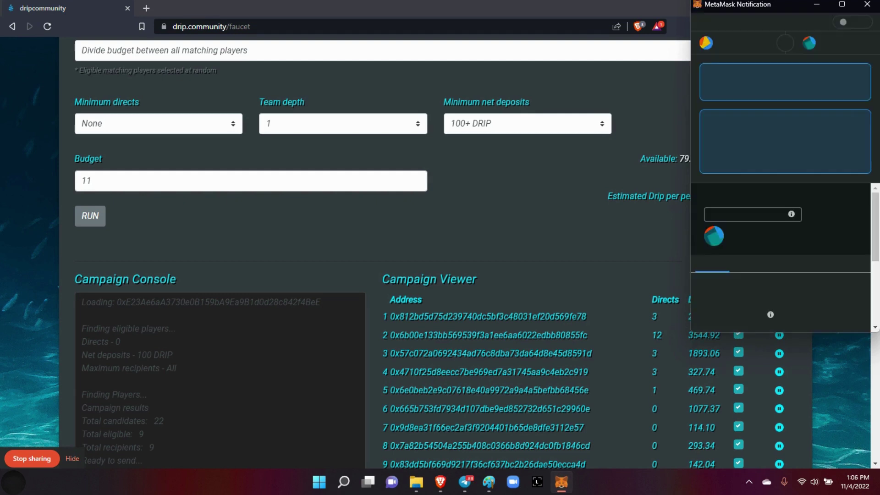
{"action": "left_click", "coordinate": [822, 310]}
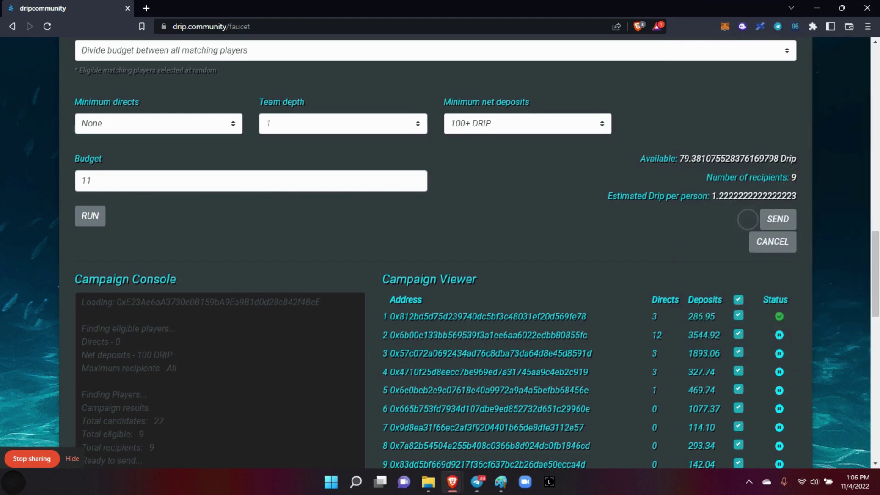
{"action": "scroll", "coordinate": [440, 254], "scroll_direction": "down", "scroll_amount": 1}
{"action": "scroll", "coordinate": [440, 254], "scroll_direction": "down", "scroll_amount": 1}
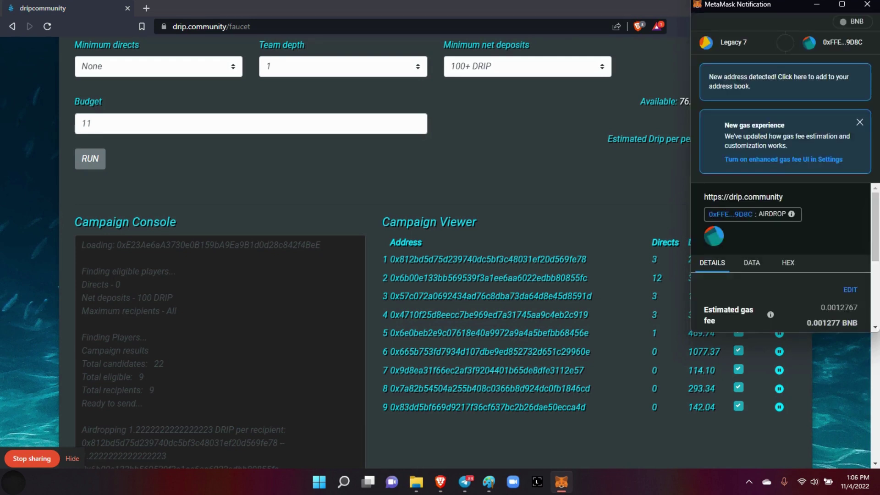
{"action": "scroll", "coordinate": [784, 275], "scroll_direction": "down", "scroll_amount": 2}
{"action": "left_click", "coordinate": [824, 310]}
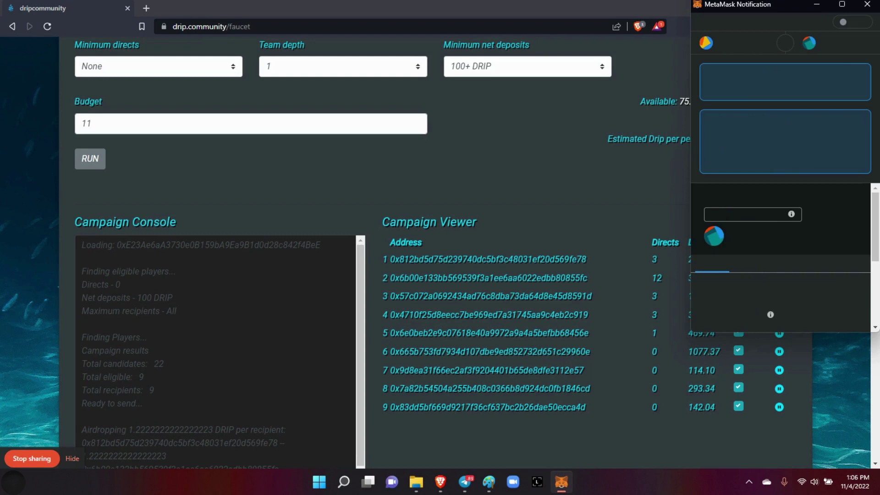
{"action": "scroll", "coordinate": [784, 259], "scroll_direction": "down", "scroll_amount": 3}
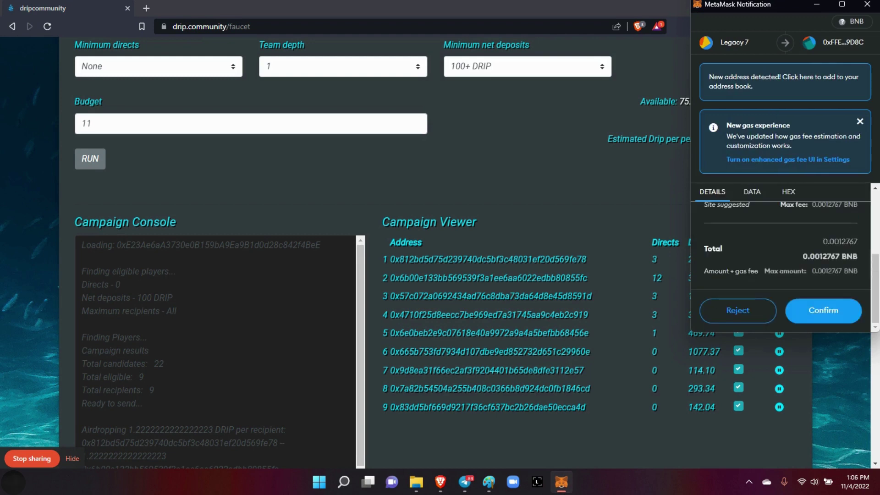
{"action": "left_click", "coordinate": [823, 310]}
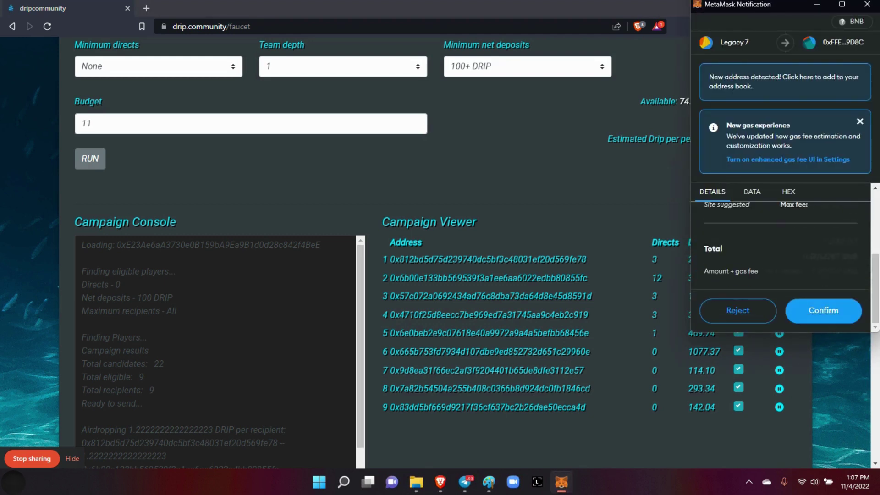
{"action": "left_click", "coordinate": [823, 310]}
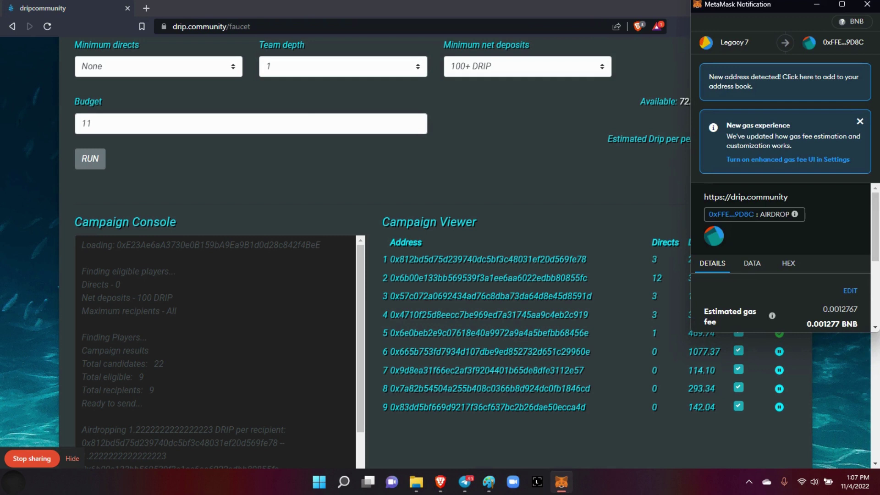
{"action": "scroll", "coordinate": [784, 268], "scroll_direction": "down", "scroll_amount": 1}
{"action": "left_click", "coordinate": [821, 310]}
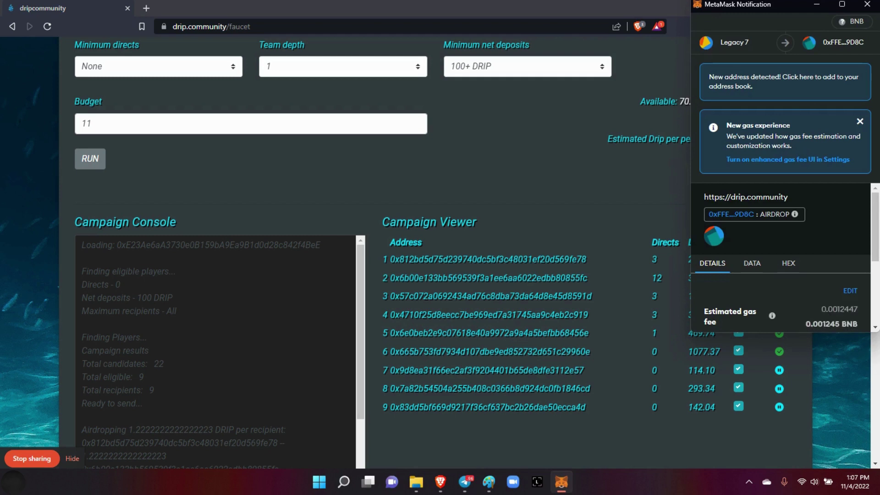
{"action": "scroll", "coordinate": [784, 258], "scroll_direction": "down", "scroll_amount": 3}
{"action": "left_click", "coordinate": [832, 308]}
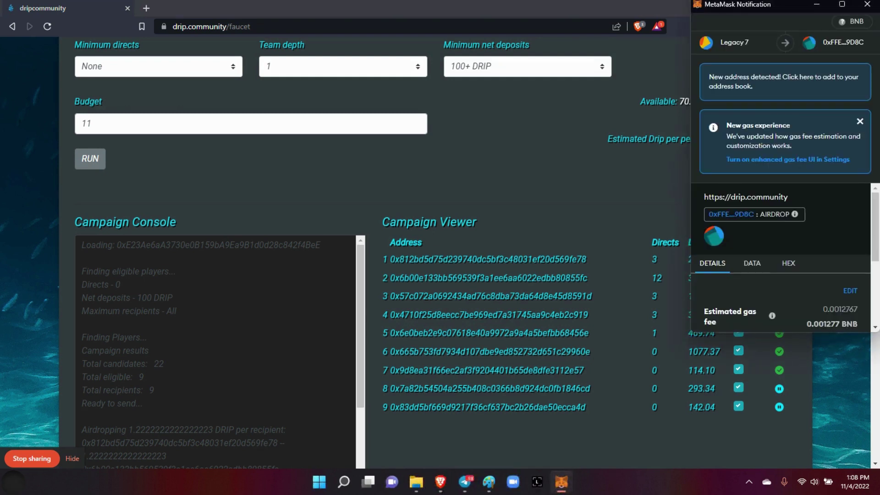
{"action": "scroll", "coordinate": [784, 275], "scroll_direction": "down", "scroll_amount": 2}
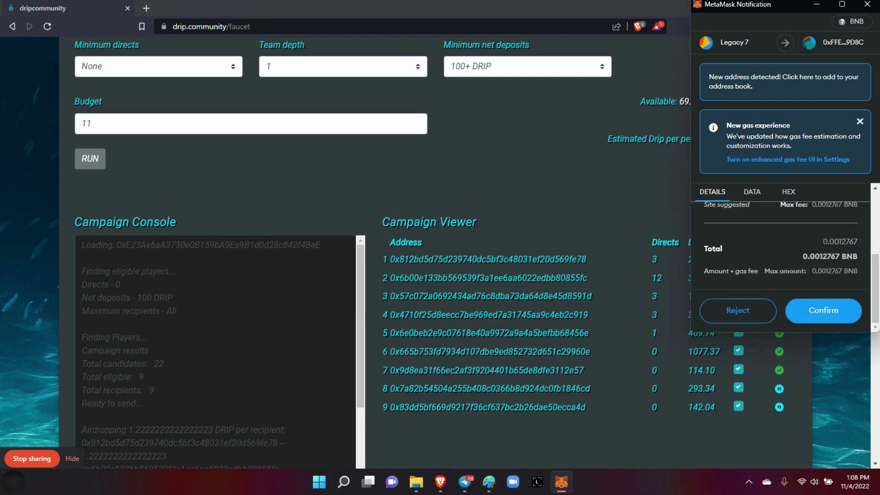
{"action": "left_click", "coordinate": [823, 311]}
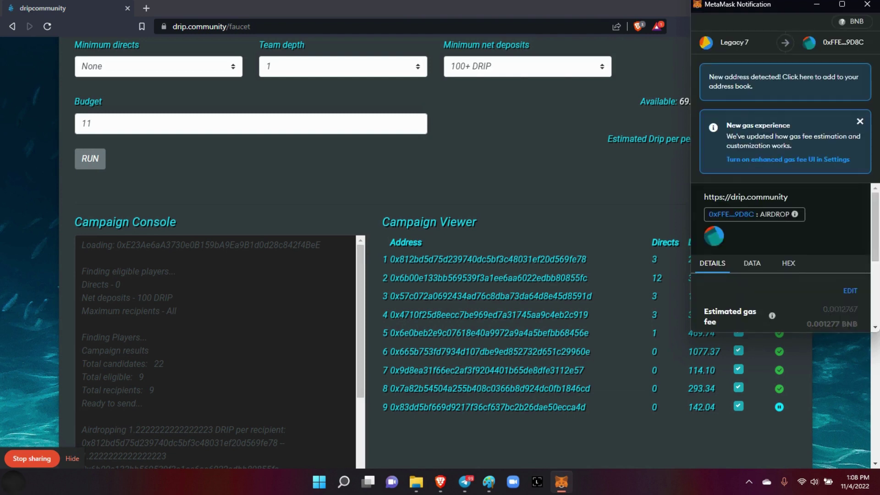
{"action": "scroll", "coordinate": [784, 254], "scroll_direction": "down", "scroll_amount": 3}
{"action": "left_click", "coordinate": [825, 311]}
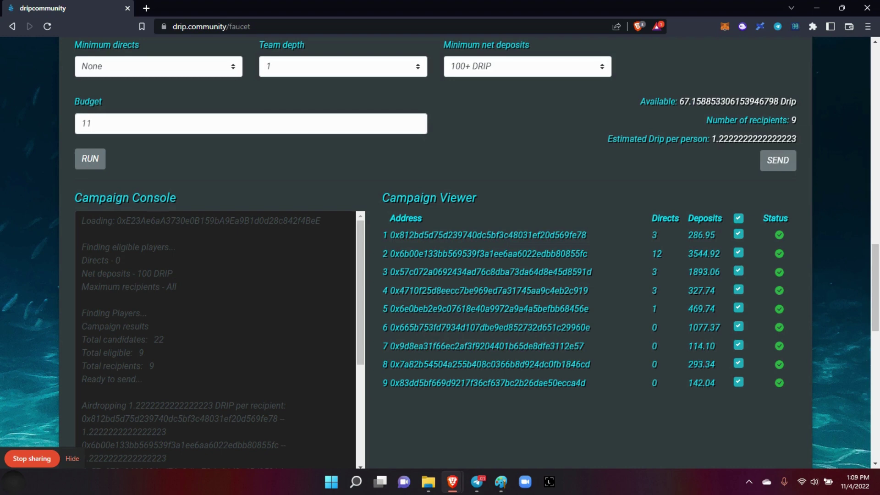
{"action": "scroll", "coordinate": [856, 138], "scroll_direction": "up", "scroll_amount": 2}
{"action": "scroll", "coordinate": [856, 138], "scroll_direction": "down", "scroll_amount": 2}
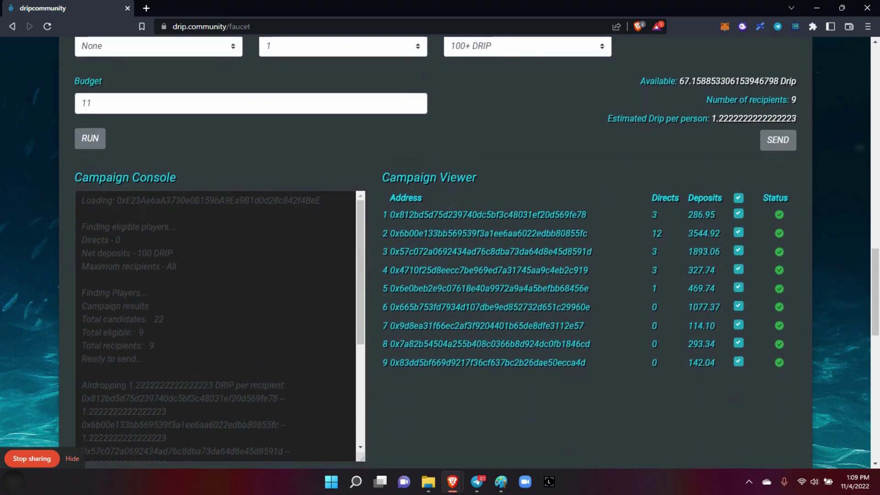
{"action": "scroll", "coordinate": [856, 138], "scroll_direction": "up", "scroll_amount": 2}
{"action": "scroll", "coordinate": [856, 138], "scroll_direction": "up", "scroll_amount": 3}
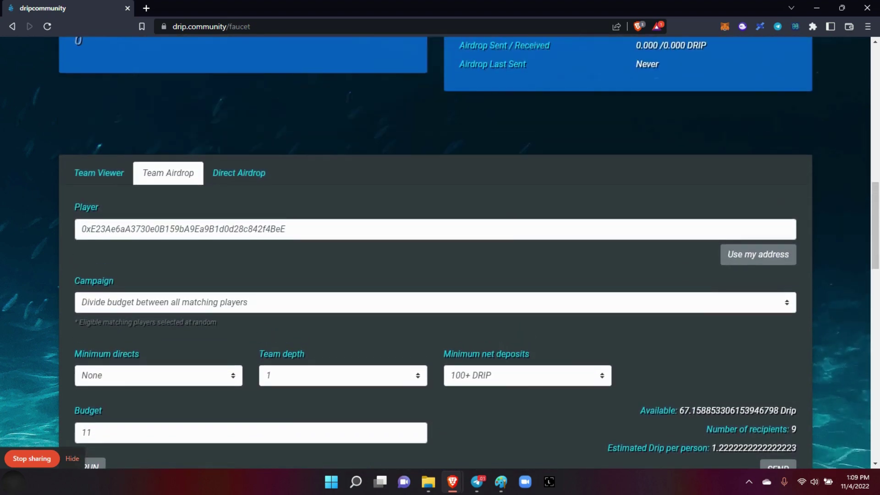
{"action": "scroll", "coordinate": [440, 275], "scroll_direction": "down", "scroll_amount": 1}
{"action": "scroll", "coordinate": [440, 275], "scroll_direction": "down", "scroll_amount": 3}
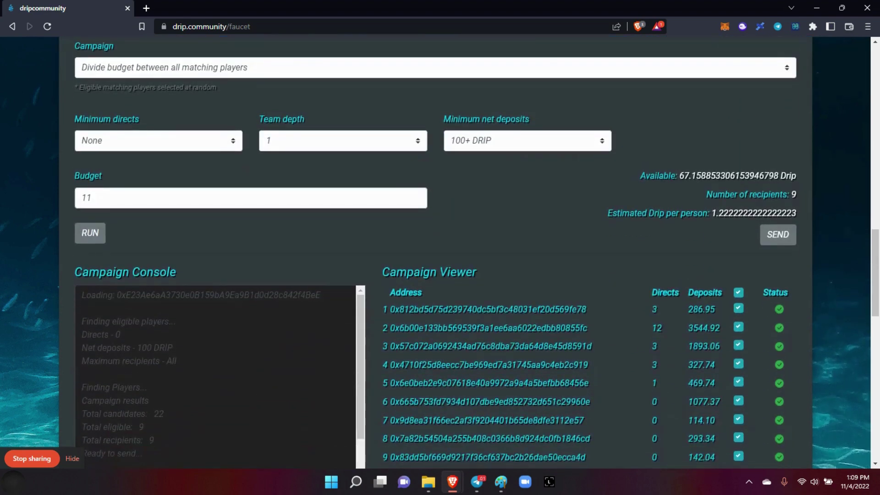
{"action": "scroll", "coordinate": [440, 276], "scroll_direction": "down", "scroll_amount": 1}
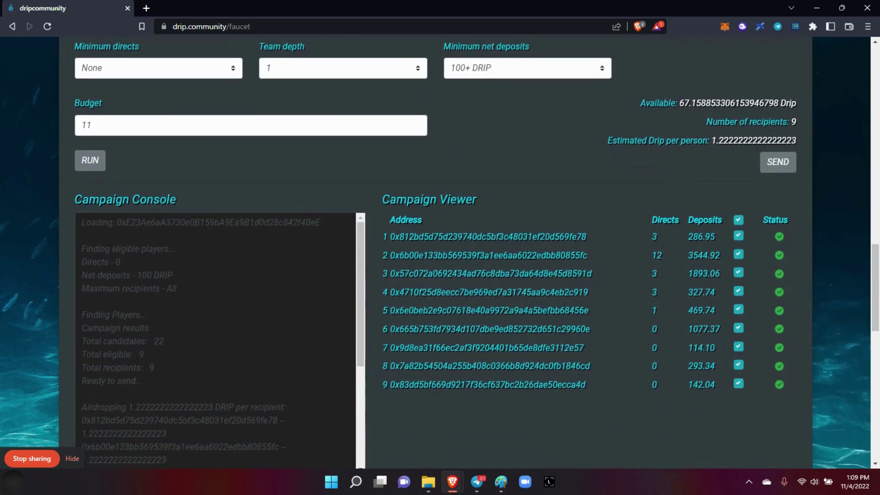